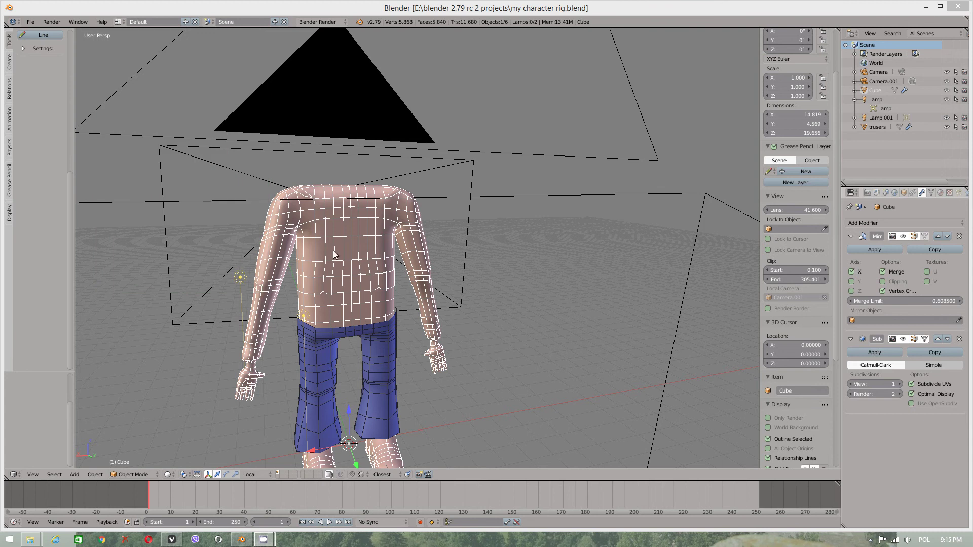
Select the character mesh and zoom in close on its shirt-covered chest
right_click(357, 292)
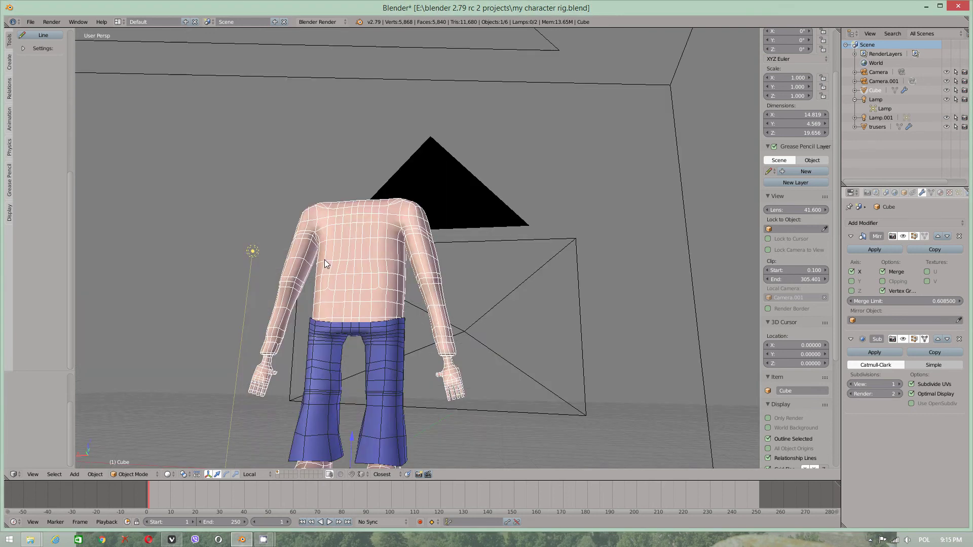
scroll(367, 257, "up", 2)
scroll(449, 266, "up", 4)
scroll(403, 270, "down", 2)
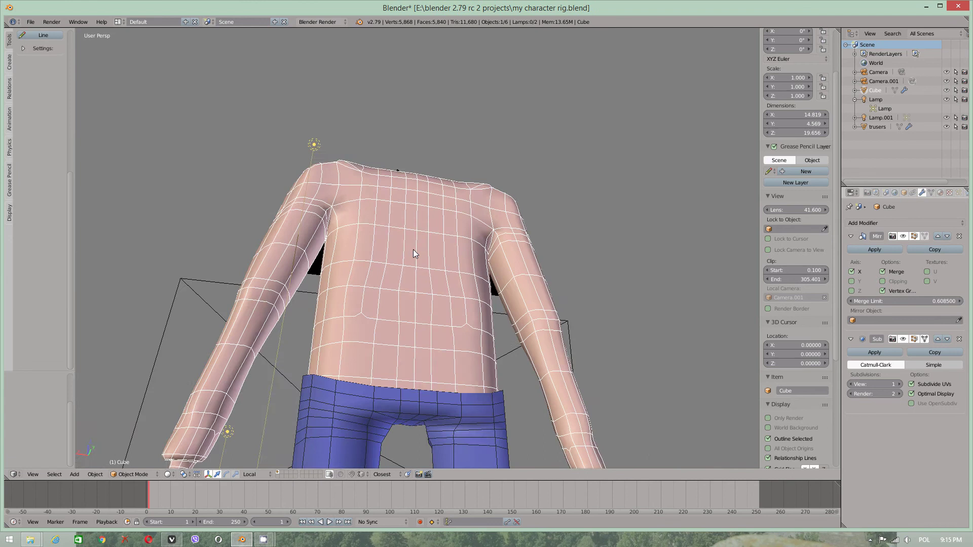
scroll(412, 249, "up", 2)
scroll(432, 279, "down", 1)
scroll(427, 223, "up", 2)
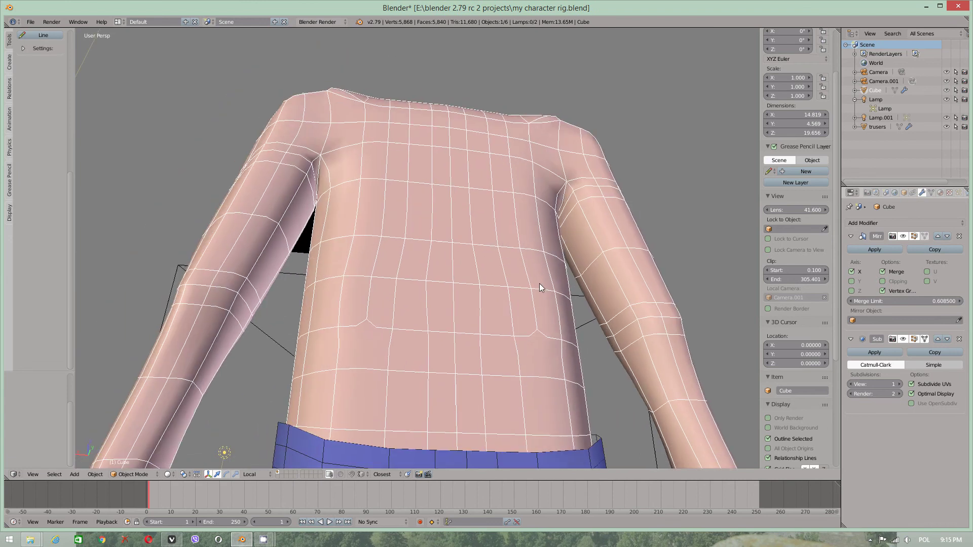
scroll(461, 220, "up", 1)
scroll(474, 217, "up", 1)
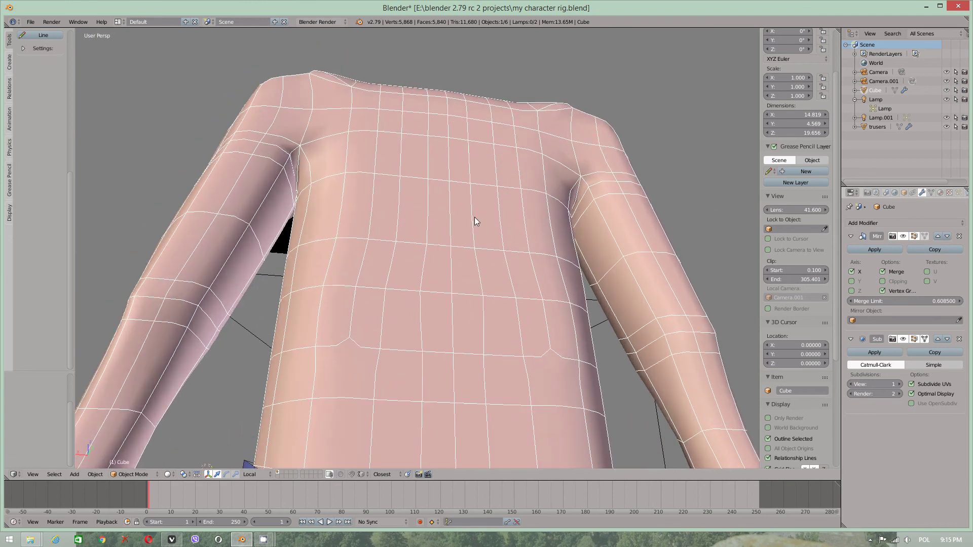
scroll(394, 260, "up", 2)
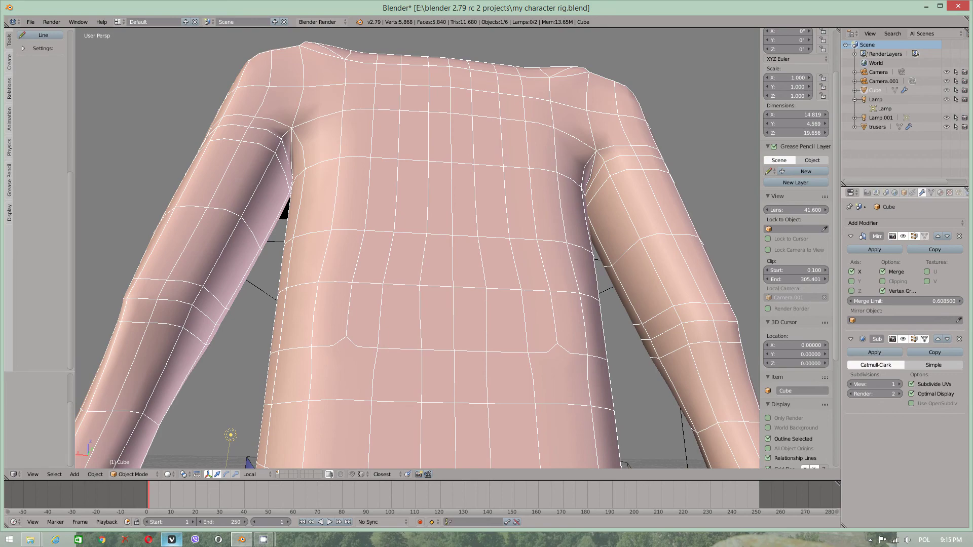
Open the T52693 knife-tool bug report in the browser and scroll to the comments
left_click(172, 540)
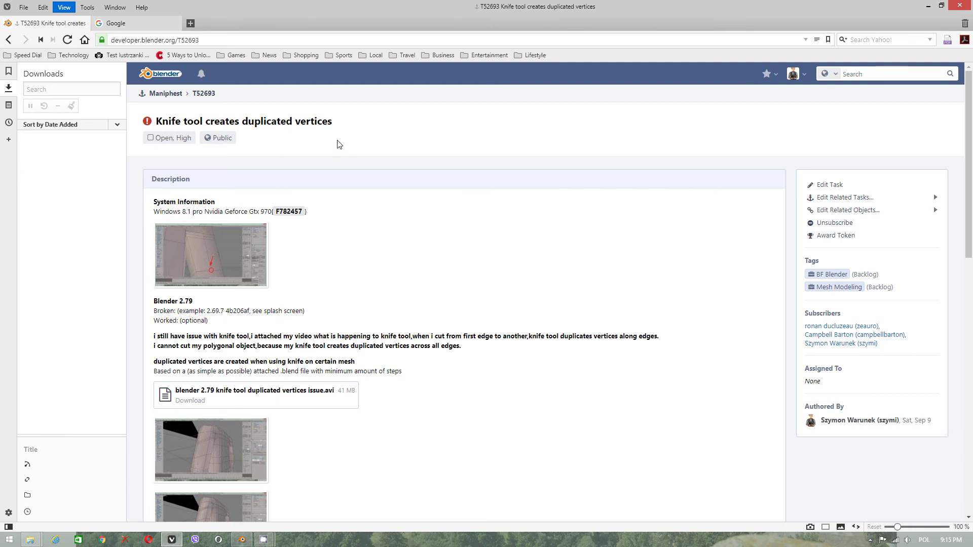
scroll(334, 152, "down", 2)
scroll(362, 304, "down", 3)
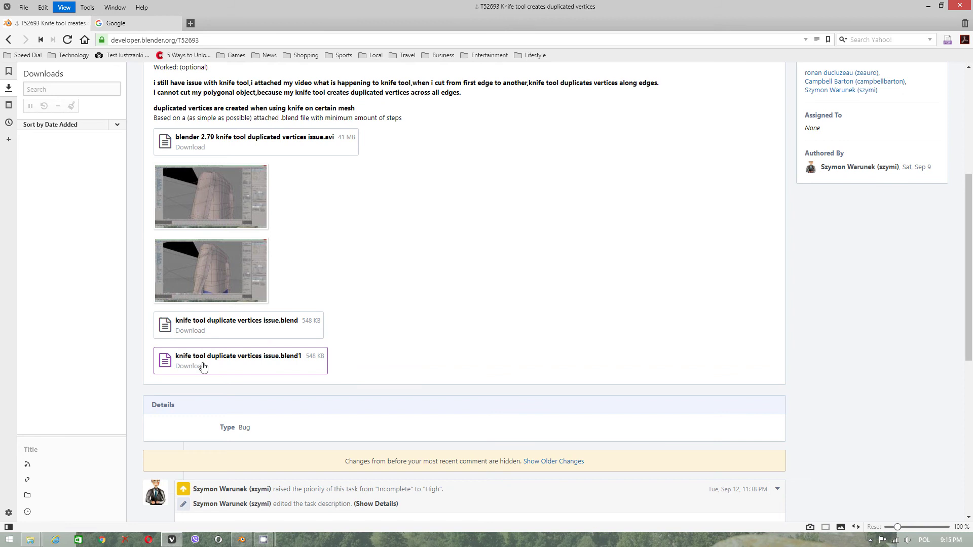
scroll(236, 339, "down", 4)
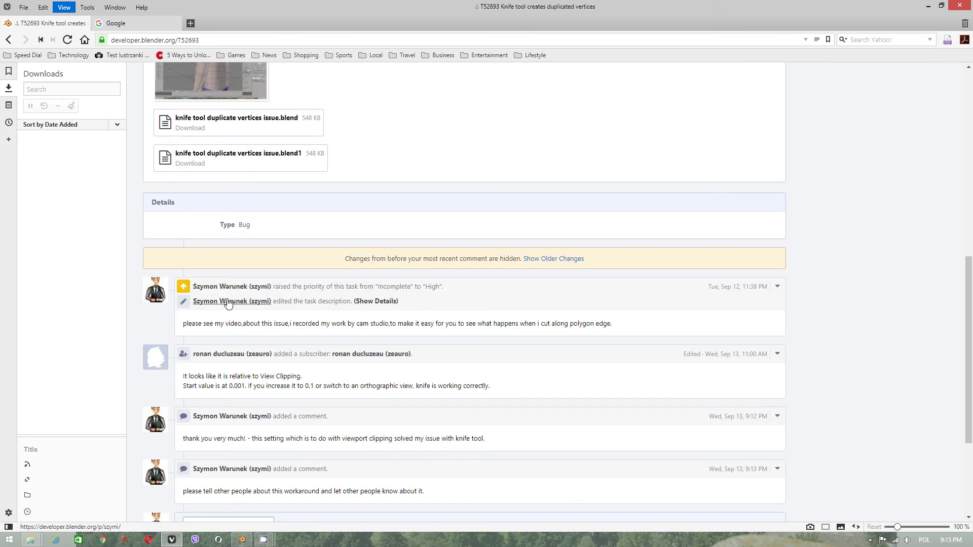
scroll(226, 304, "down", 3)
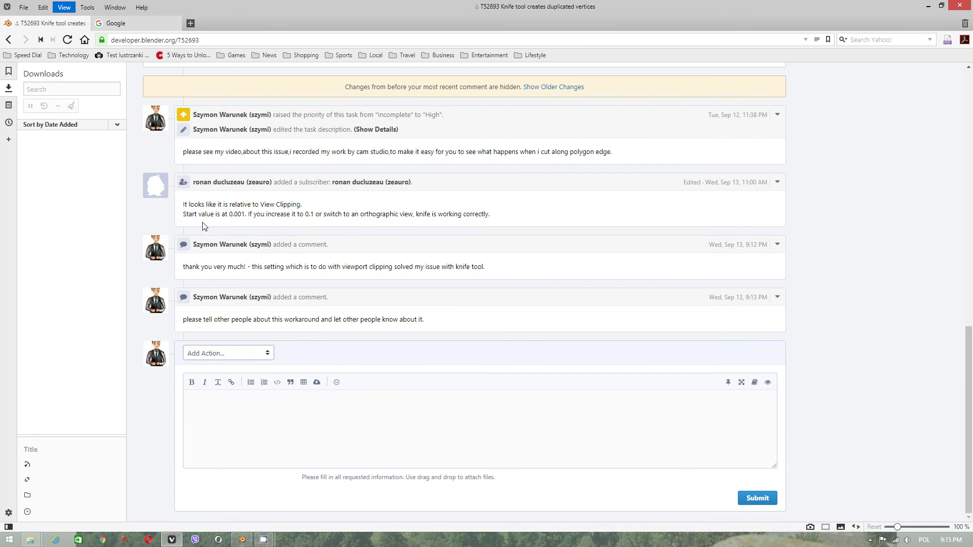
Copy the 0.001 clip start value from the reply
left_click_drag(245, 214, 230, 215)
right_click(233, 215)
left_click(246, 223)
Back in Blender, set the viewport Clip Start to 0.001
left_click(928, 6)
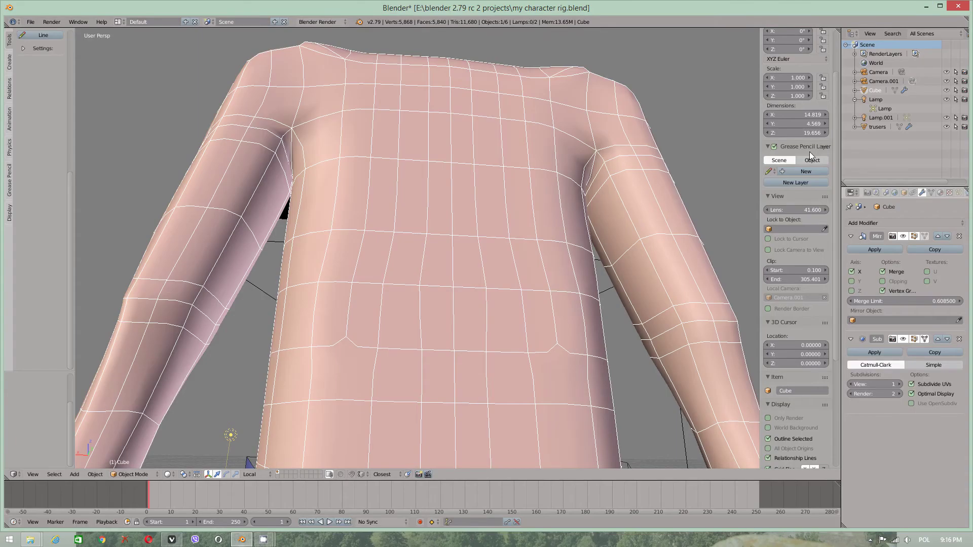
scroll(800, 154, "down", 2)
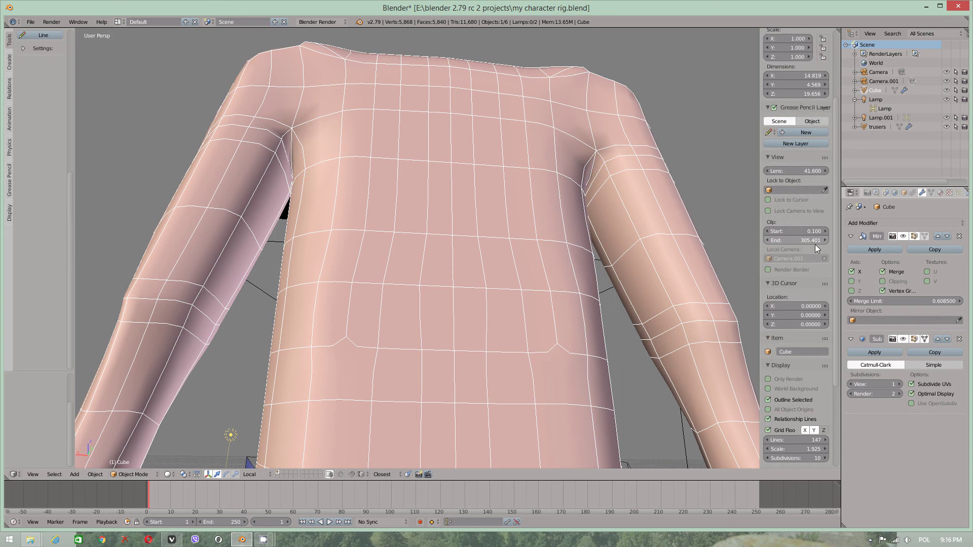
left_click(808, 232)
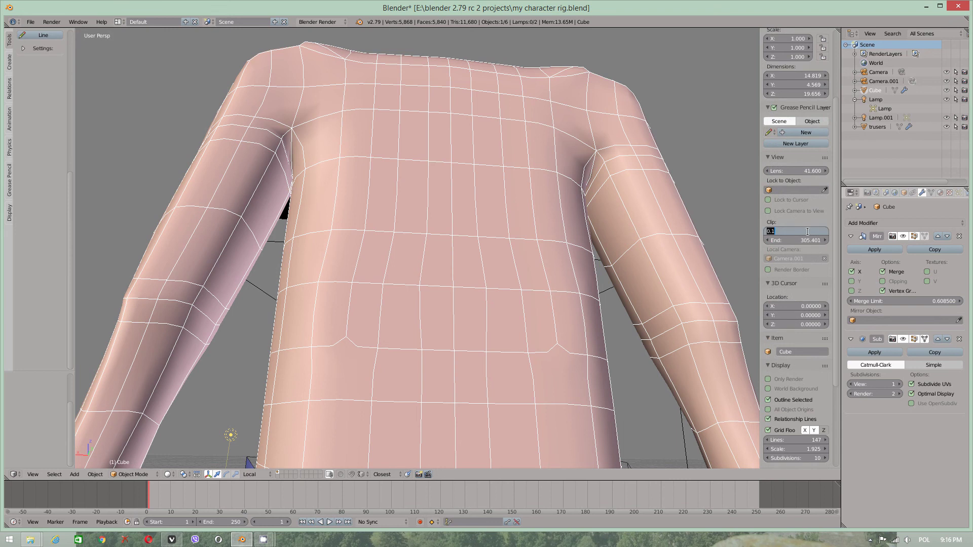
type("0.001")
key("Return")
Orbit down to the waist and hide the Subsurf modifier in the viewport
mouse_move(358, 376)
middle_mouse_down()
mouse_move(342, 293)
mouse_move(390, 286)
mouse_move(576, 200)
middle_mouse_up()
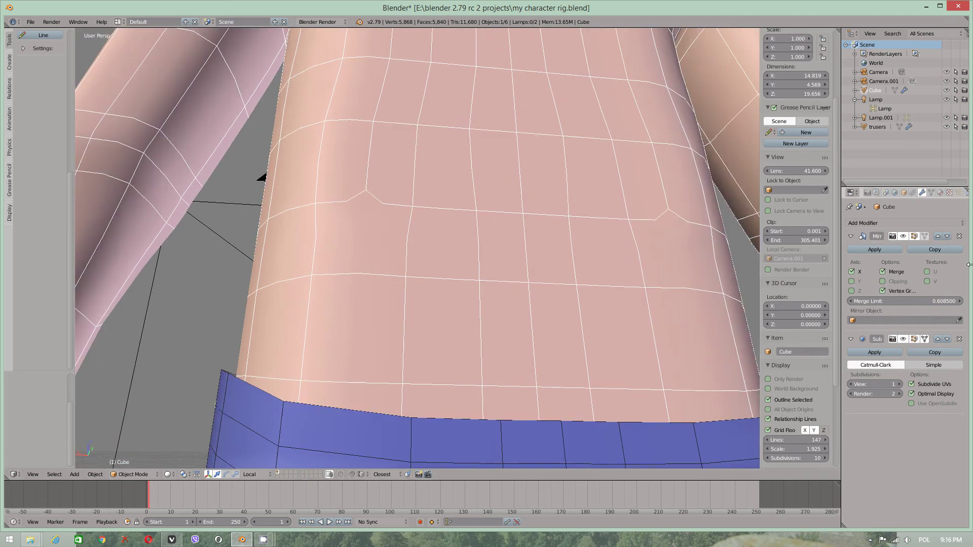
left_click(901, 340)
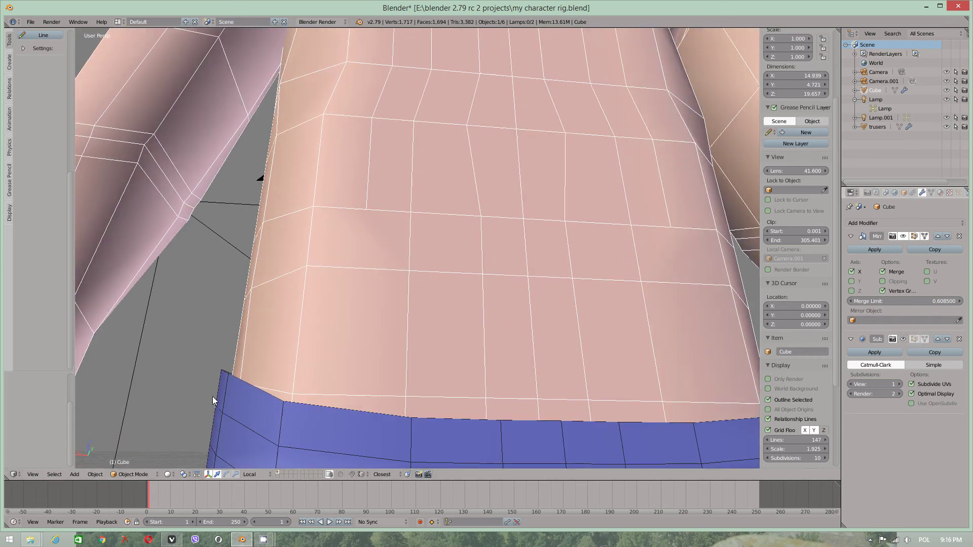
left_click(132, 474)
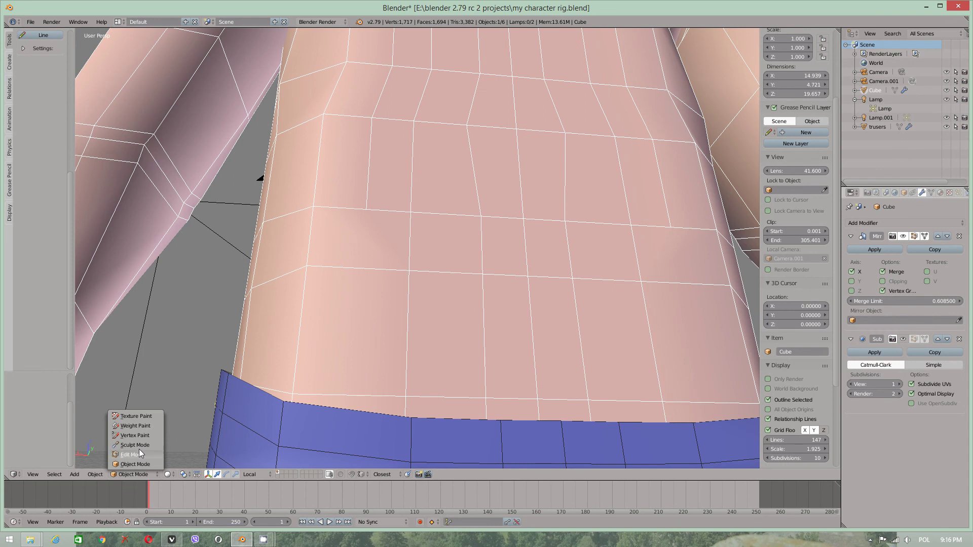
In Edit Mode, knife-cut from a waist edge-loop vertex down to the lower edge
left_click(139, 450)
right_click(366, 208)
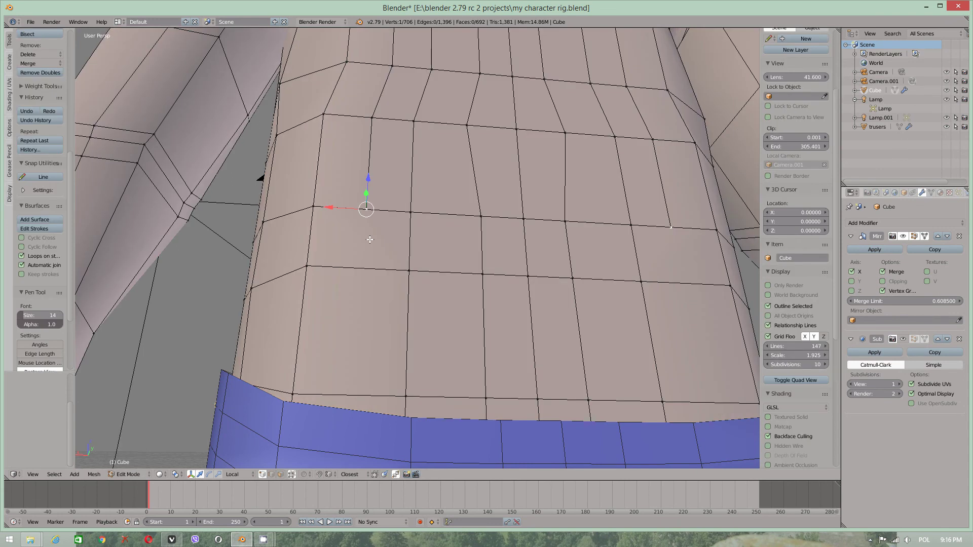
key("k")
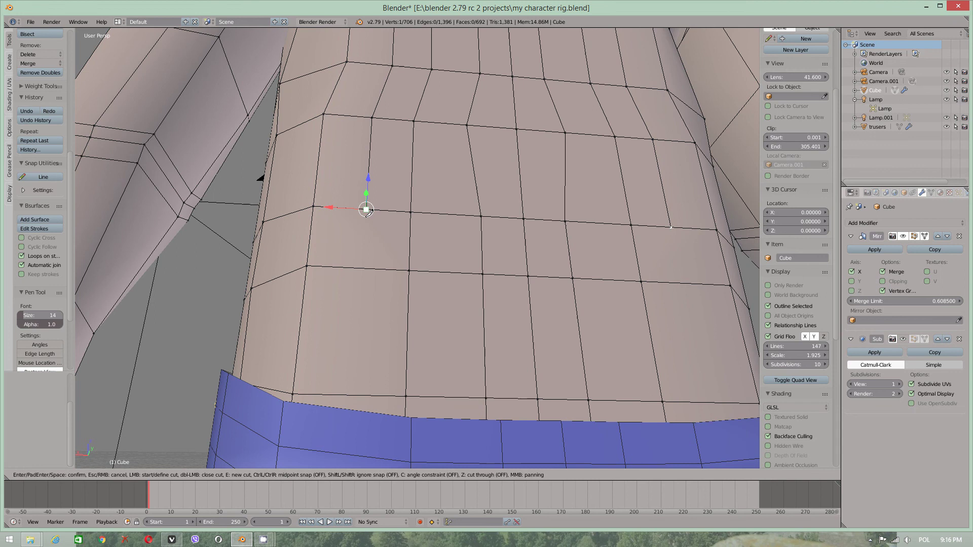
left_click(366, 209)
left_click(358, 395)
key("Return")
Move the selected vertex, then lower it along Z into a dent
key("g")
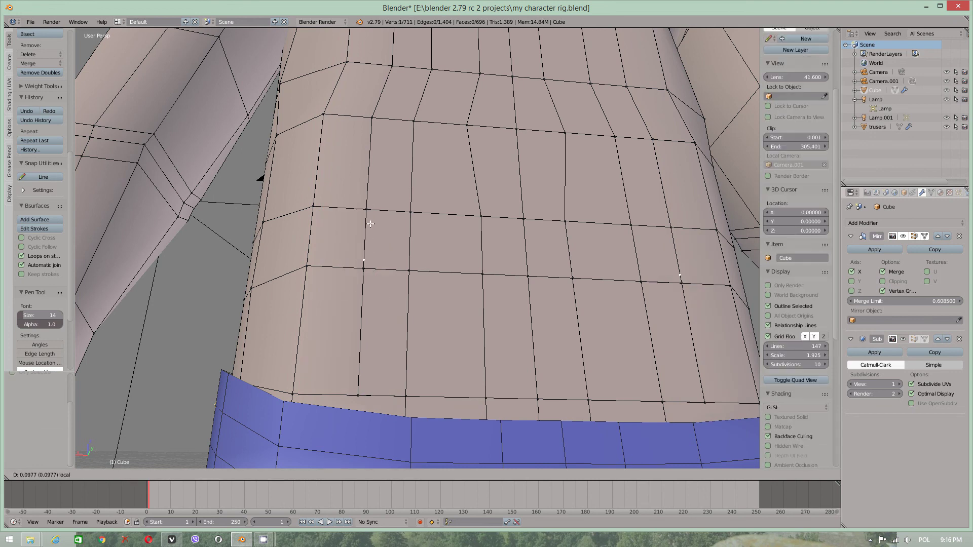
left_click(371, 223)
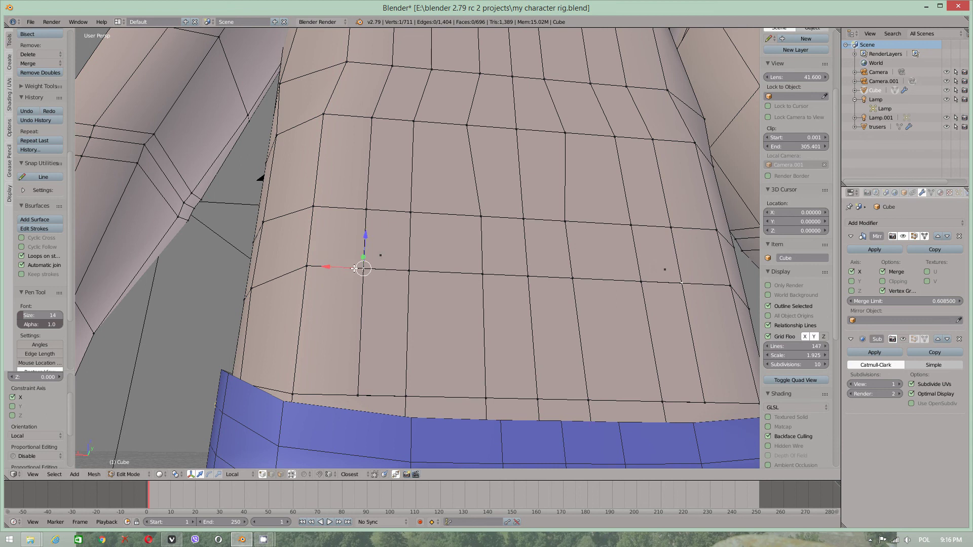
key("g")
key("z")
left_click(363, 388)
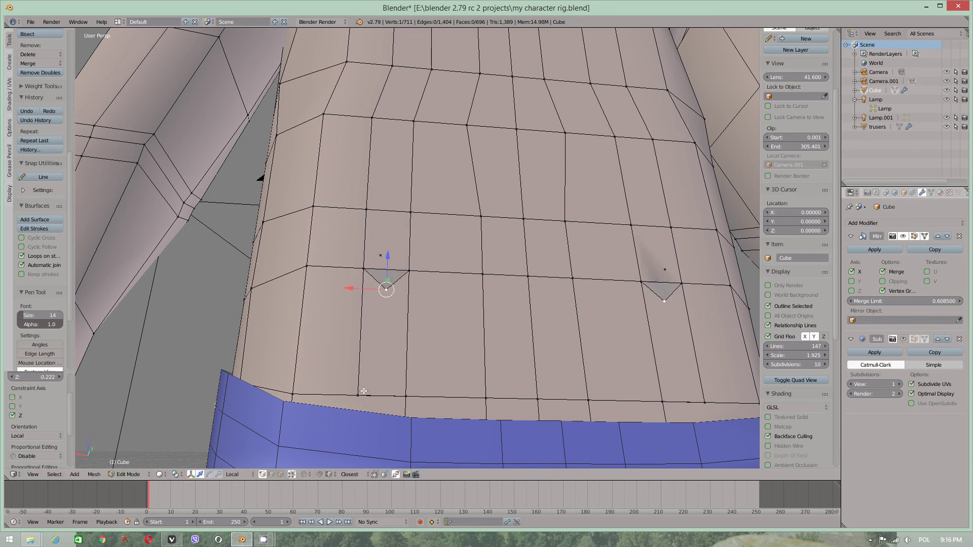
Raise a lower-edge vertex along Z and shift the triangle's bottom-left corner along X
right_click(363, 391)
key("g")
key("z")
left_click(365, 385)
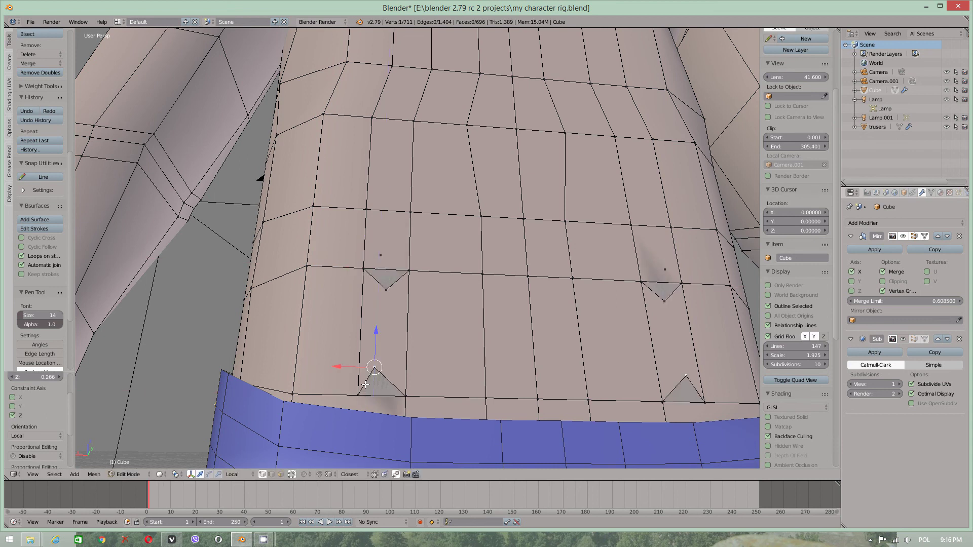
right_click(358, 394)
key("g")
key("x")
left_click(349, 394)
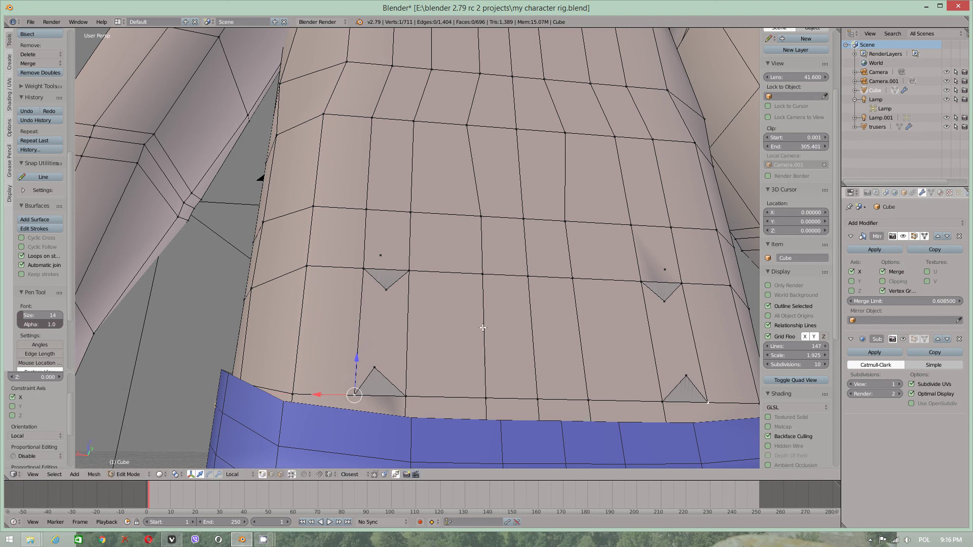
Merge the upper-left triangle's vertices at center and reposition the merged vertex
key("a")
mouse_move(349, 241)
left_mouse_down("ctrl")
mouse_move(395, 256)
mouse_move(378, 254)
left_mouse_up("ctrl")
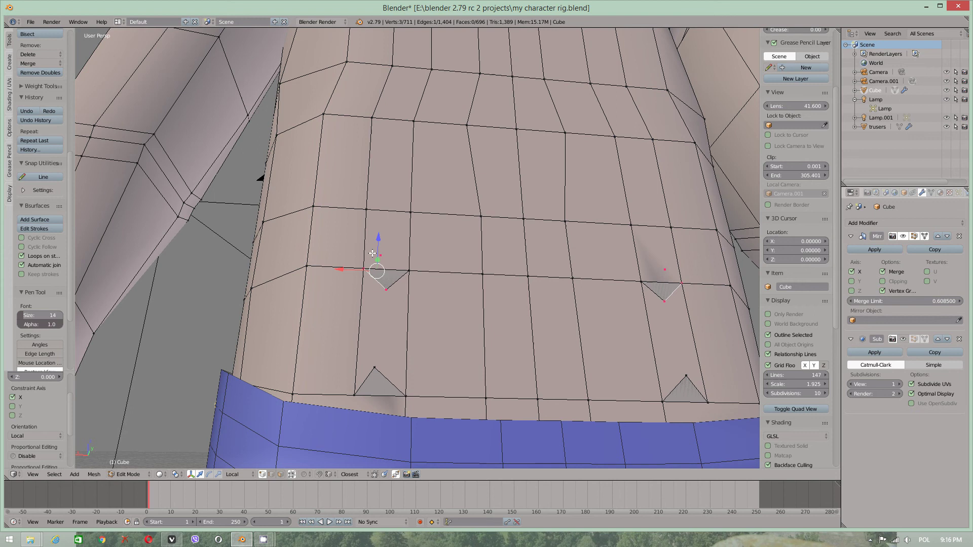
key("ctrl+v")
left_click(373, 255)
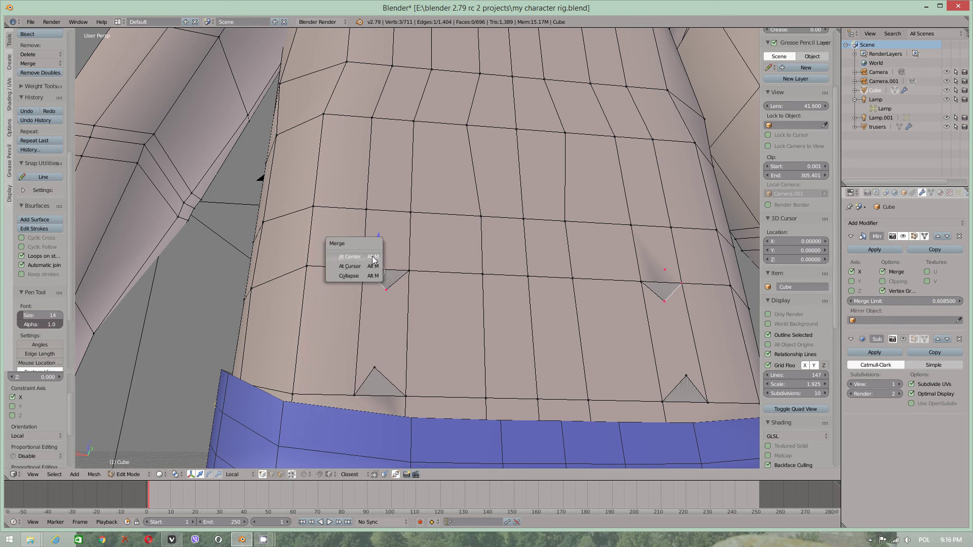
left_click(372, 258)
key("g")
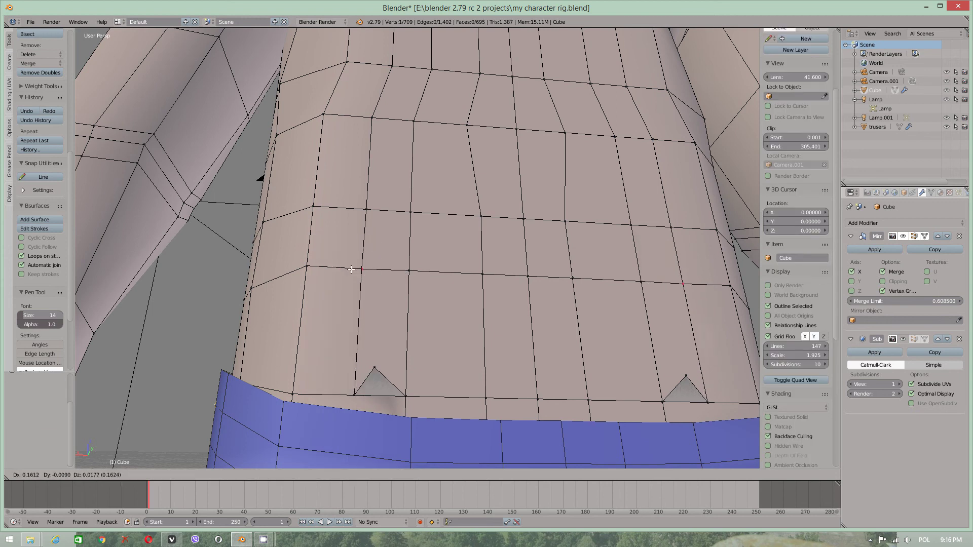
left_click(351, 269)
Merge the two lower-left triangle vertices at center, lower it slightly, and check the bug report
right_click(374, 367)
right_click(354, 395, "shift")
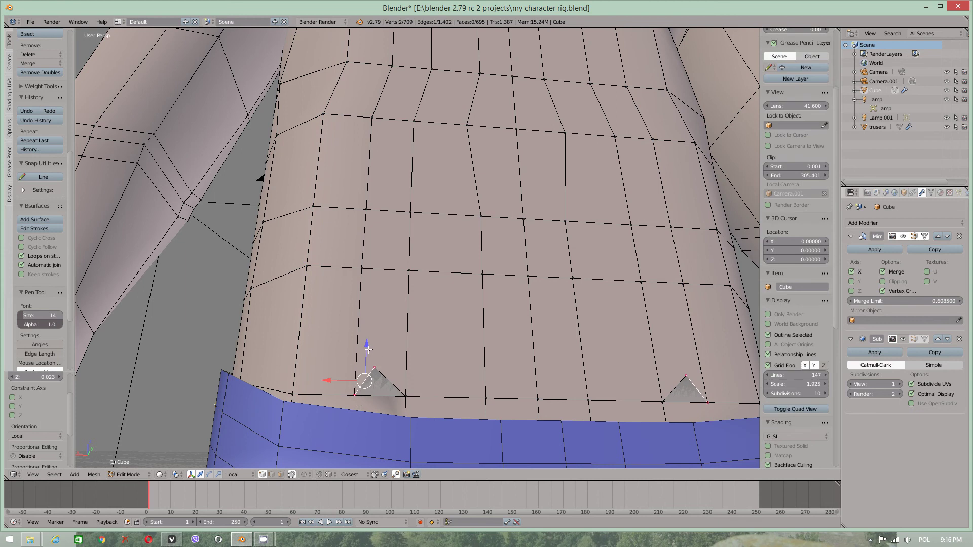
key("ctrl+v")
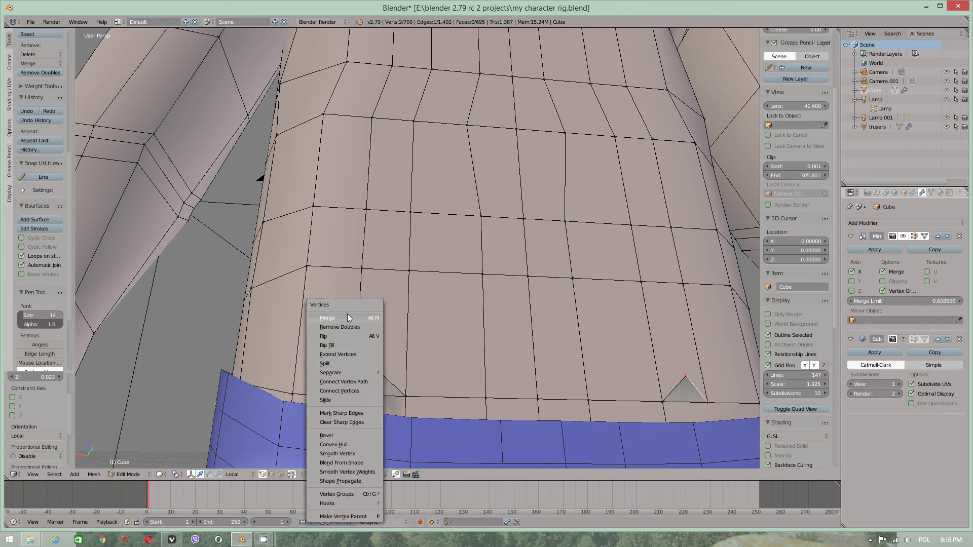
left_click(347, 318)
left_click(348, 318)
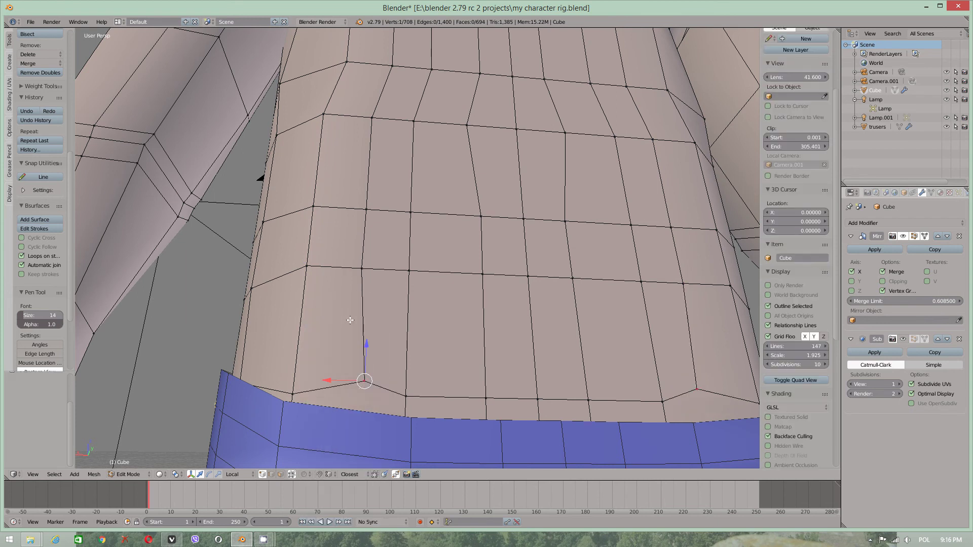
key("g")
left_click(365, 362)
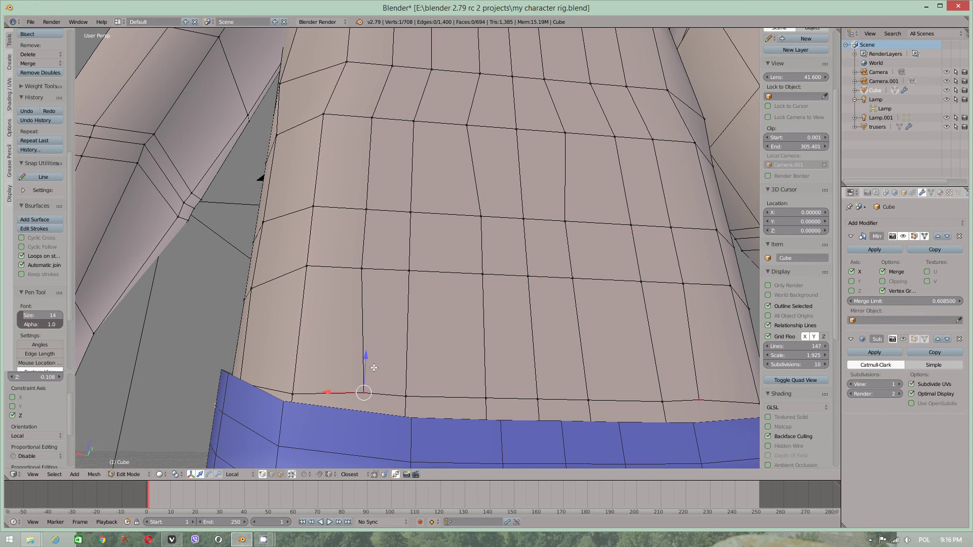
middle_click_drag(373, 368, 351, 393)
key("g")
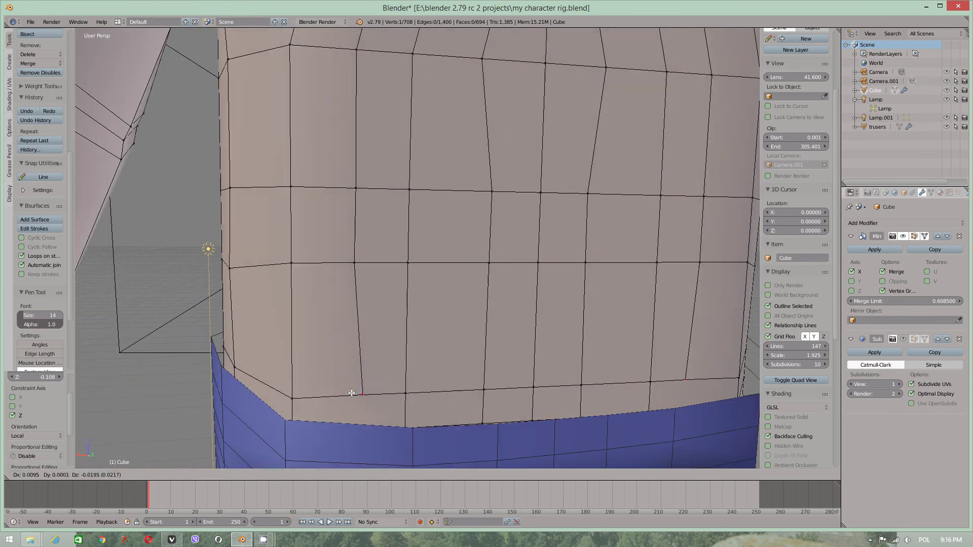
left_click(351, 393)
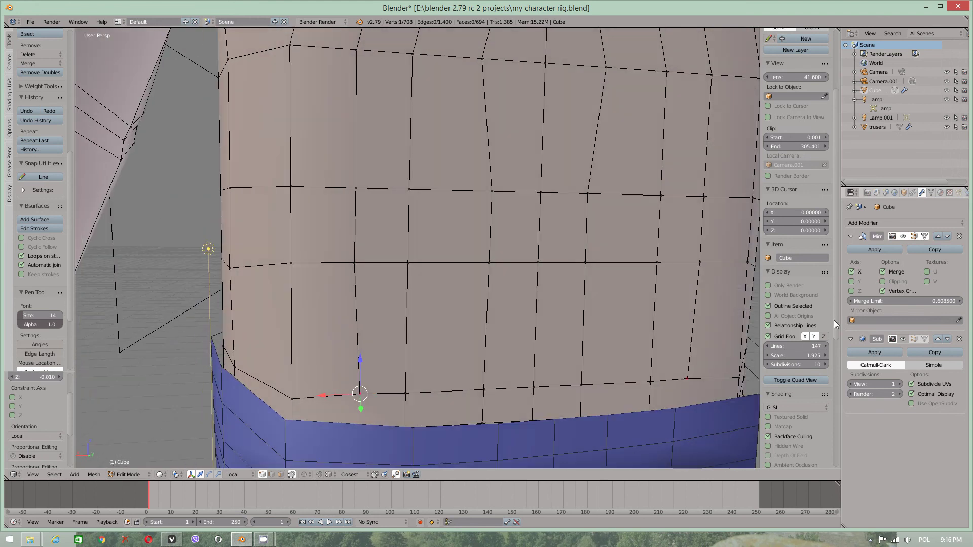
left_click(175, 540)
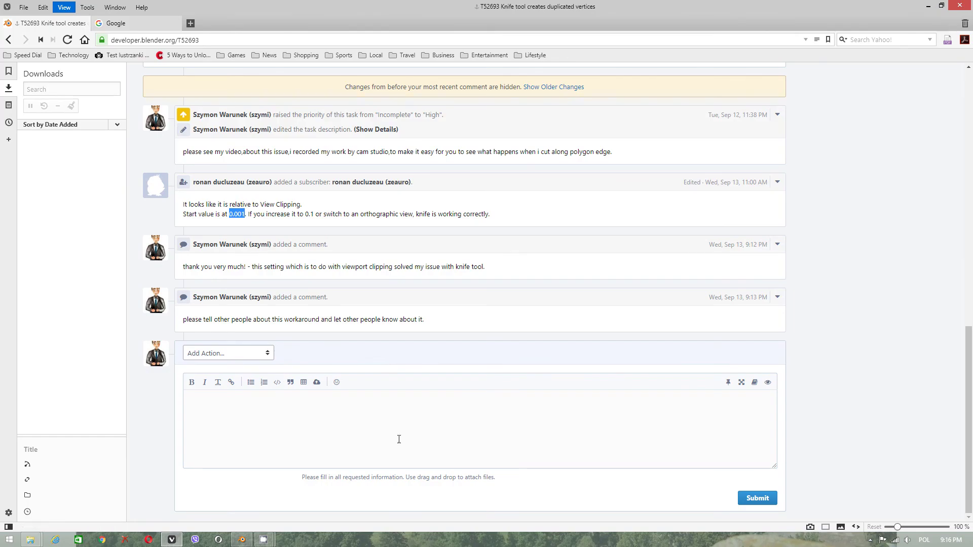
left_click(242, 539)
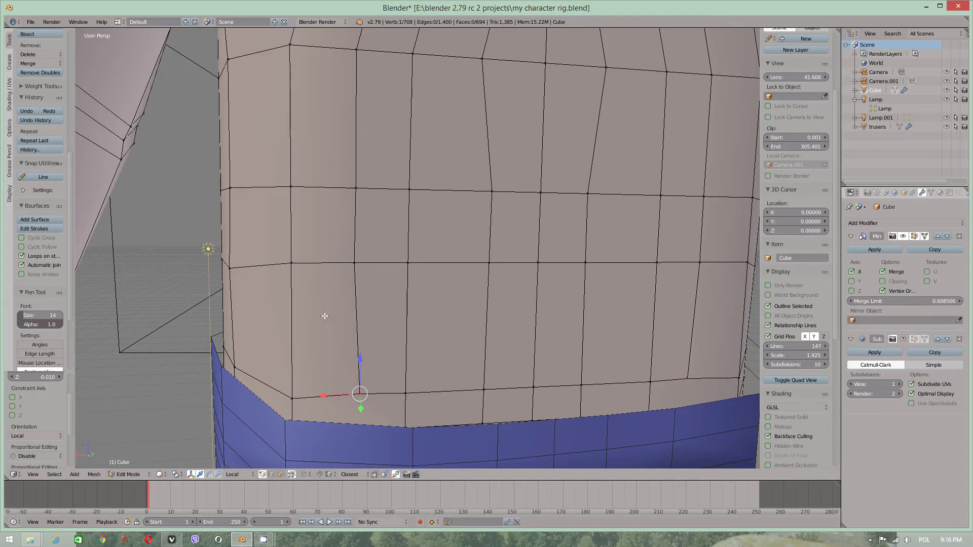
Orbit and zoom the view up to the character's shoulder
scroll(324, 316, "down", 4)
mouse_move(314, 265)
middle_mouse_down()
mouse_move(311, 211)
mouse_move(322, 221)
middle_mouse_up()
scroll(386, 144, "up", 4)
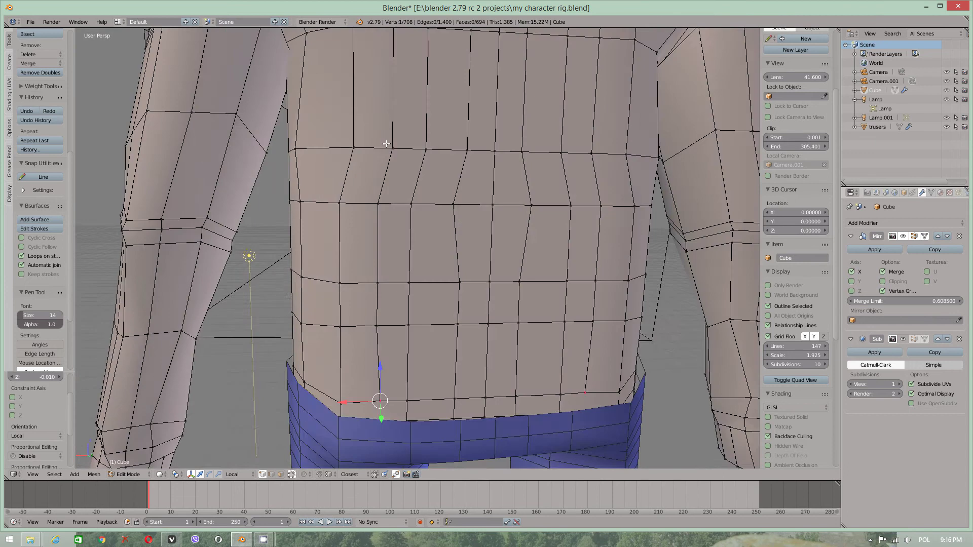
scroll(386, 144, "down", 4)
mouse_move(386, 144)
middle_mouse_down()
mouse_move(369, 337)
mouse_move(365, 299)
mouse_move(341, 278)
middle_mouse_up()
scroll(341, 278, "up", 4)
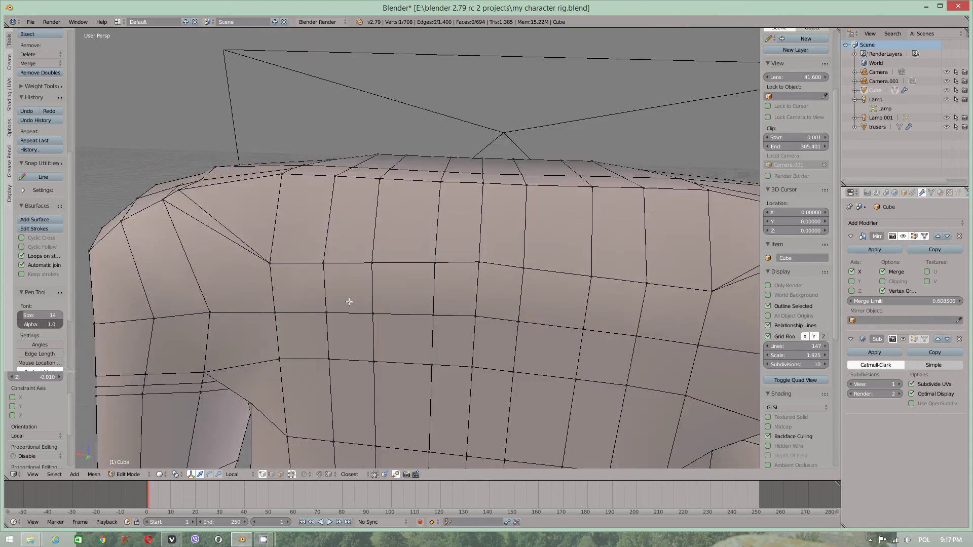
scroll(349, 302, "down", 3)
middle_click_drag(373, 245, 391, 236)
scroll(480, 226, "up", 2)
scroll(479, 231, "up", 2)
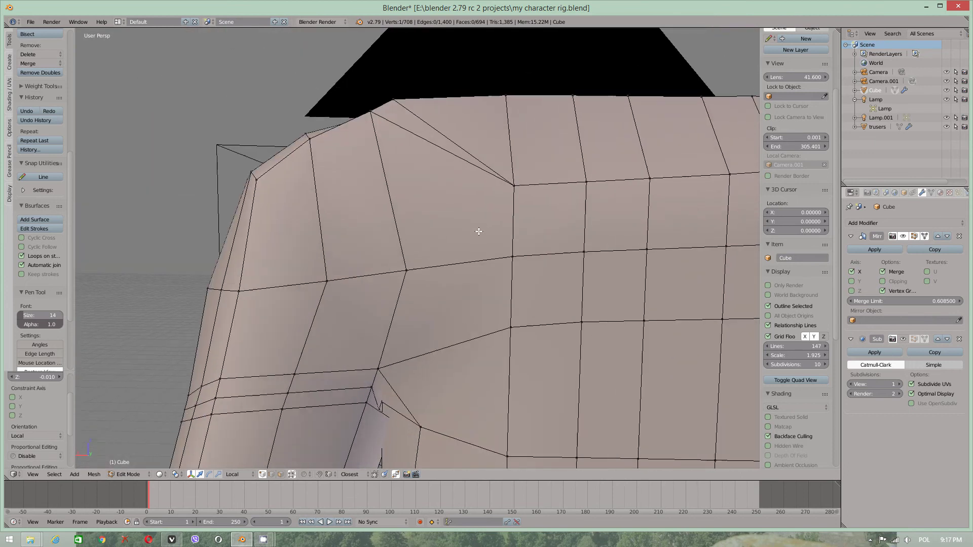
Make a trial knife cut from a shoulder vertex to the far edge, then undo it
key("k")
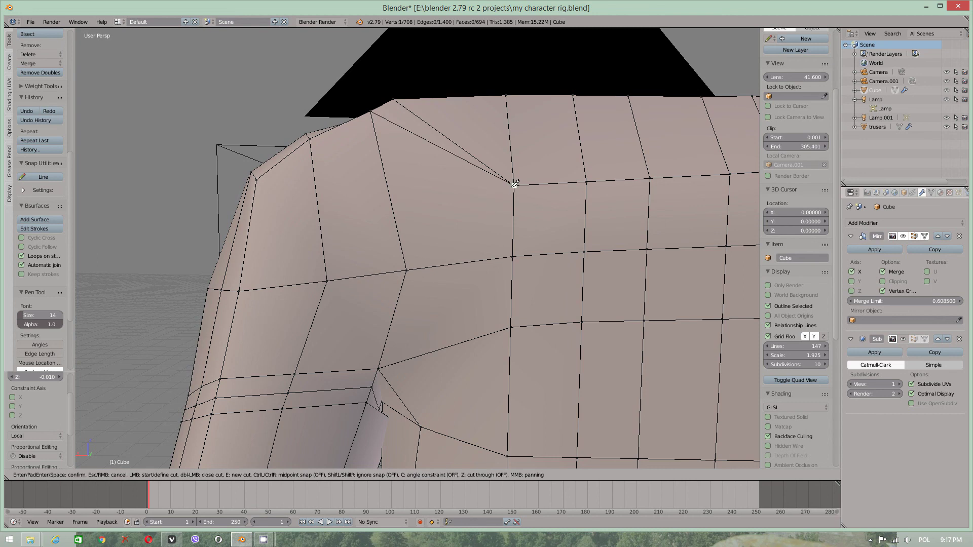
left_click(389, 196)
left_click(309, 139)
key("Return")
key("ctrl+z")
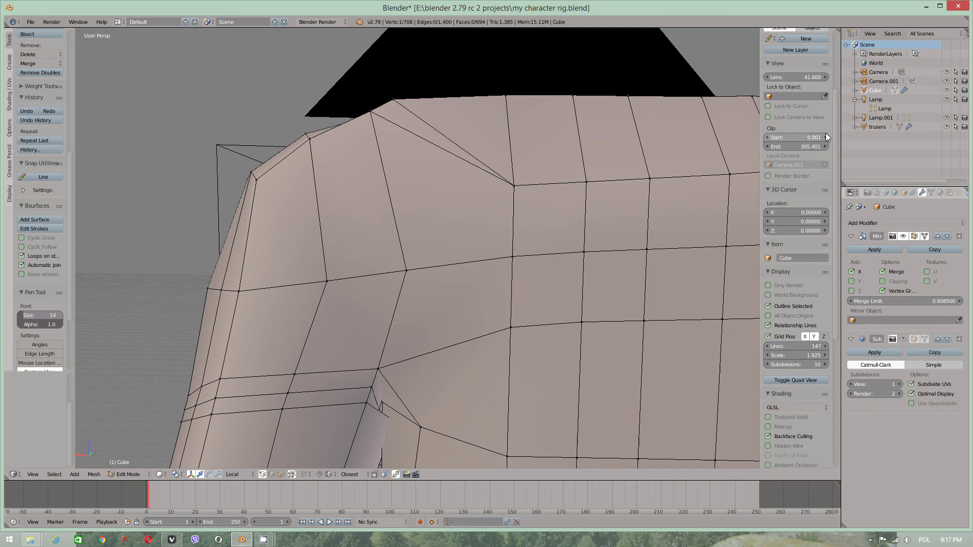
Set Clip Start to 0.1, then nudge the top shoulder vertex slightly sideways
scroll(823, 183, "up", 2)
scroll(822, 222, "up", 2)
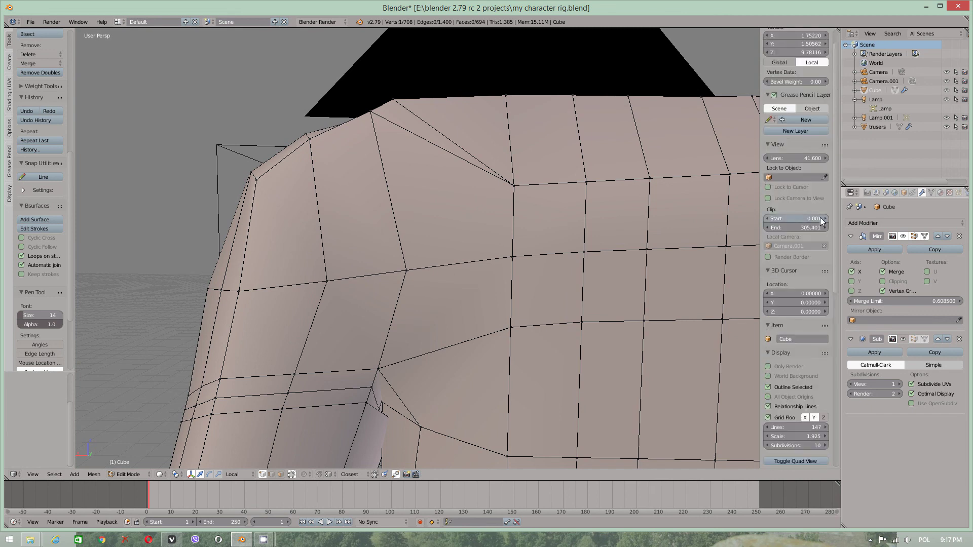
left_click(819, 218)
type("0.")
type("1")
key("Return")
right_click(514, 185)
left_click_drag(480, 185, 484, 185)
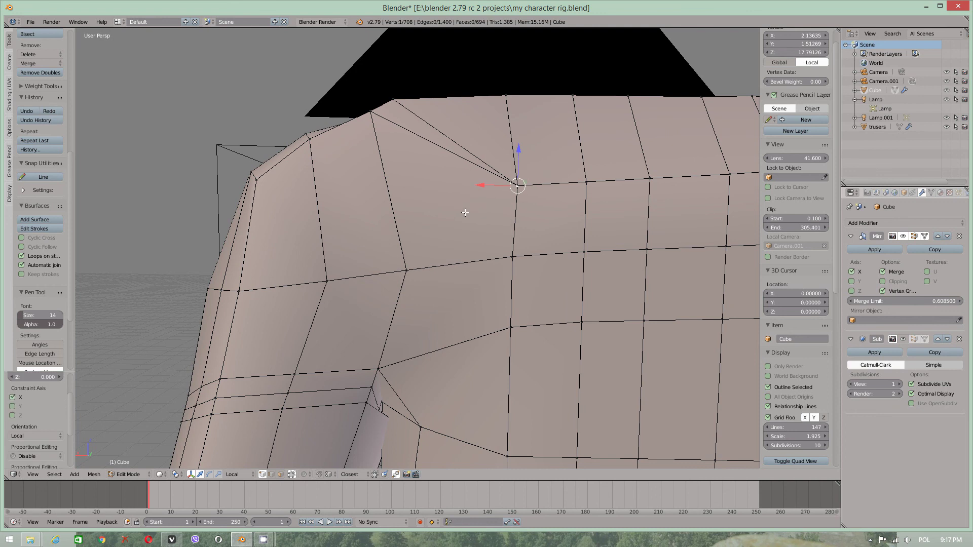
Knife-cut from the top shoulder vertex down to the lower edge, nudging the end vertex up
key("k")
left_click(517, 185)
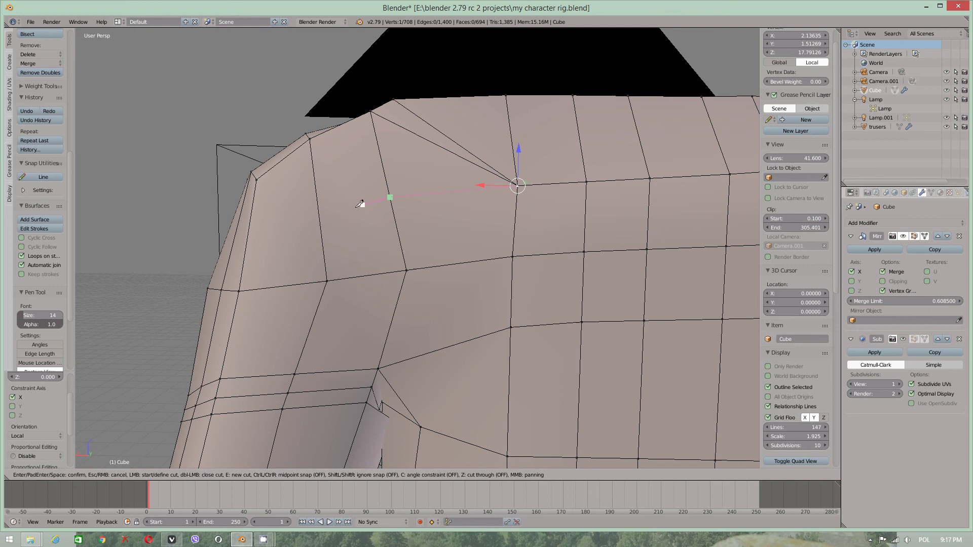
left_click(320, 219)
left_click(281, 287)
key("Return")
right_click(282, 286)
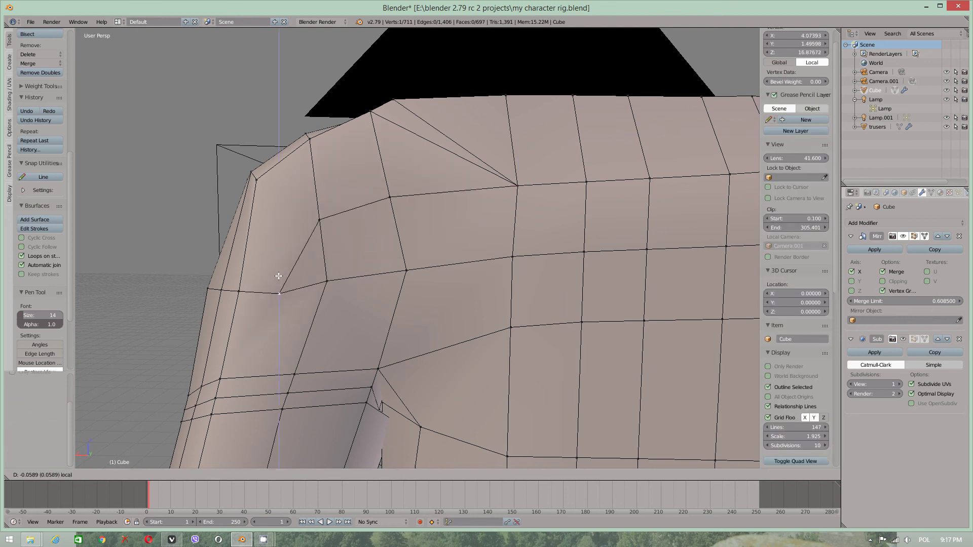
left_click_drag(278, 276, 278, 271)
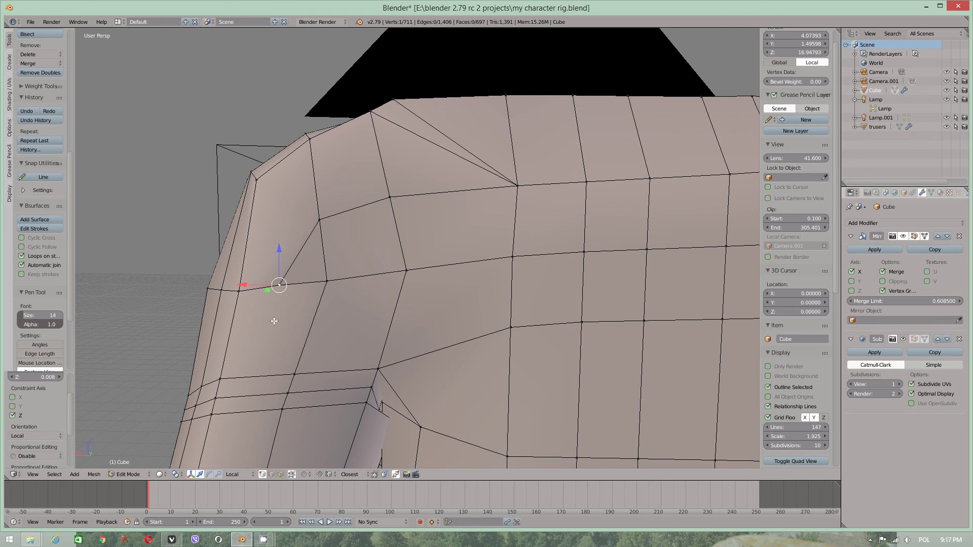
Add a second knife cut from that vertex to the edge below, then orbit higher
key("k")
left_click(280, 285)
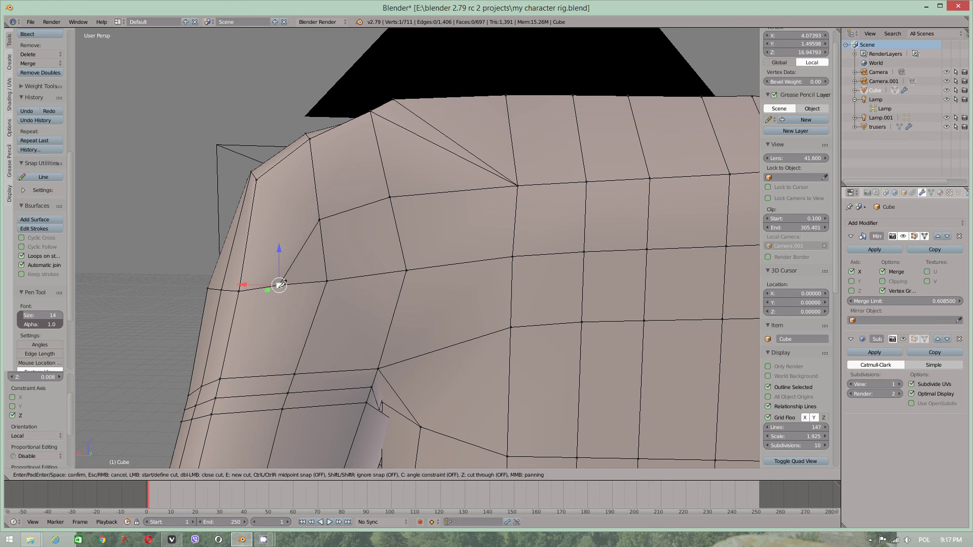
left_click(254, 394)
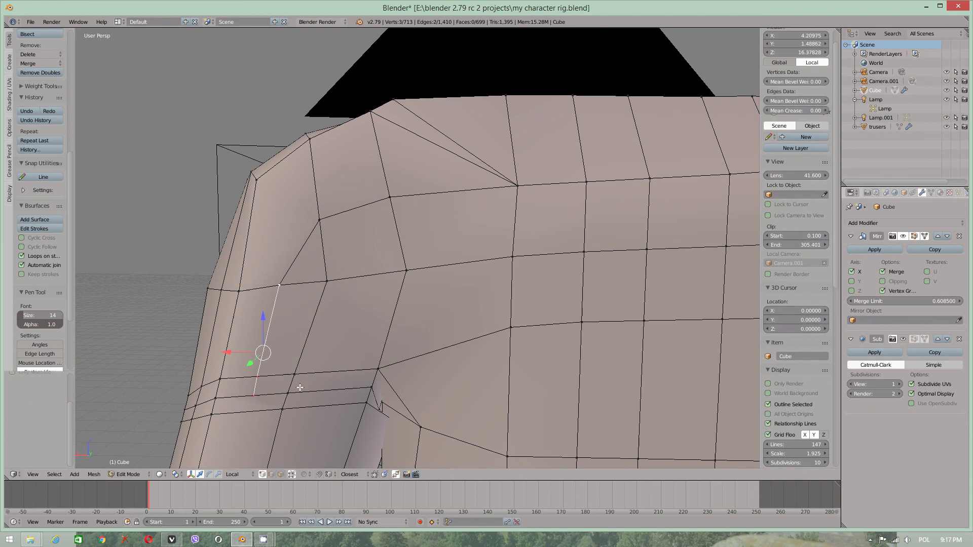
key("Return")
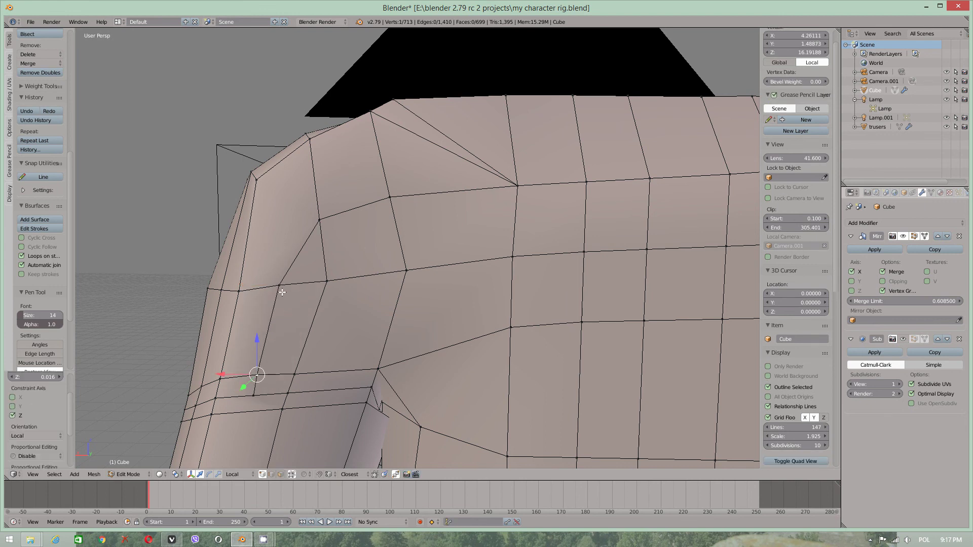
right_click(279, 287)
mouse_move(448, 158)
middle_mouse_down()
mouse_move(456, 199)
mouse_move(473, 152)
mouse_move(465, 219)
mouse_move(521, 341)
mouse_move(504, 167)
mouse_move(512, 183)
middle_mouse_up()
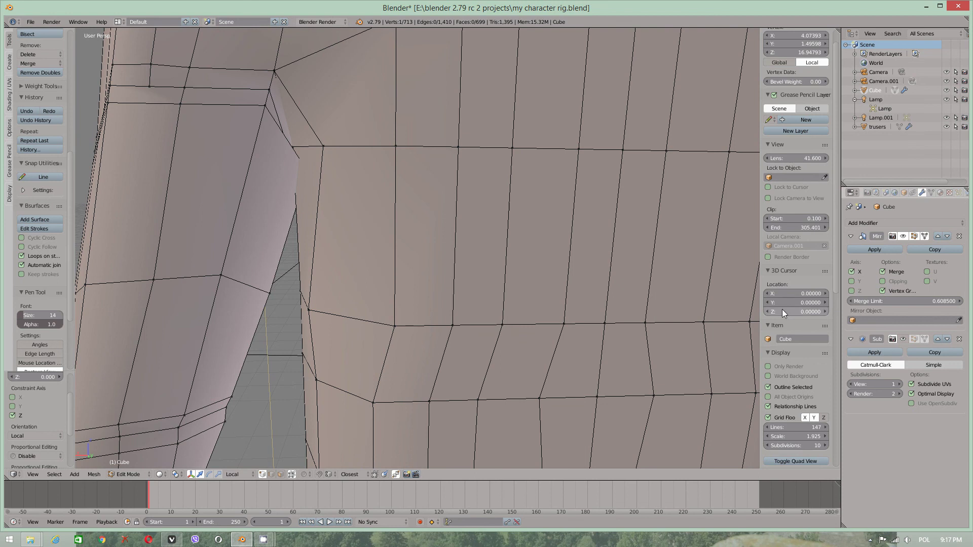
scroll(784, 278, "down", 1)
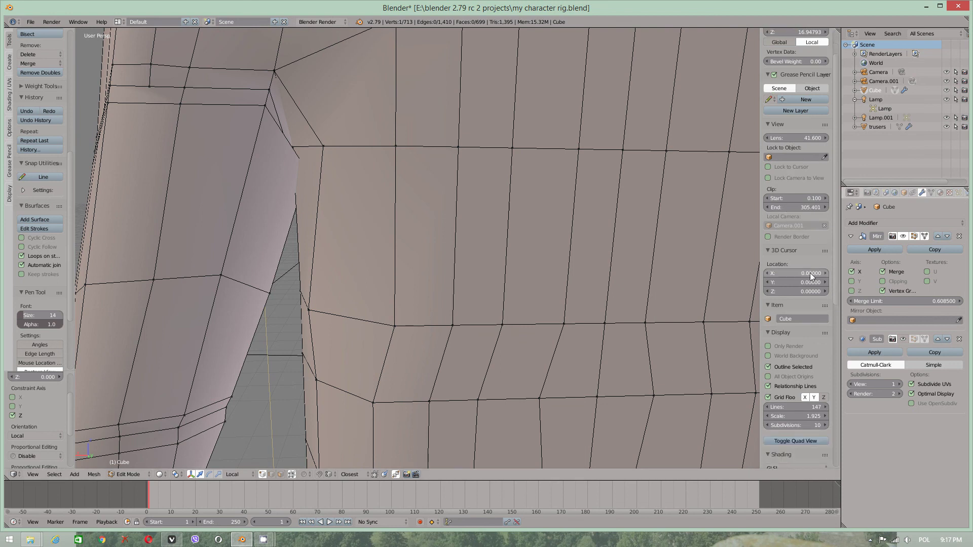
scroll(810, 304, "up", 1)
scroll(806, 304, "up", 1)
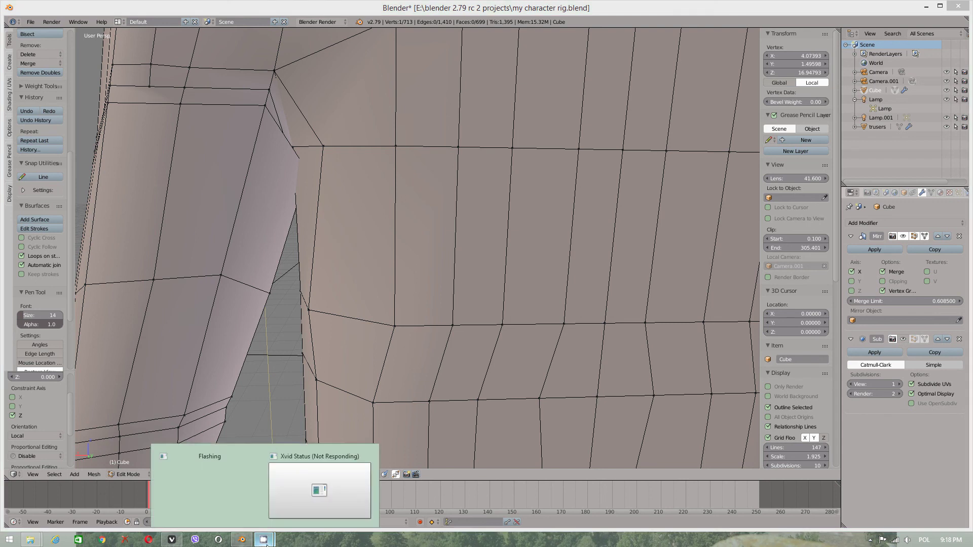
Dismiss the Vivaldi update notice from the tray and stop the CamStudio recording
left_click(870, 540)
left_click(854, 491)
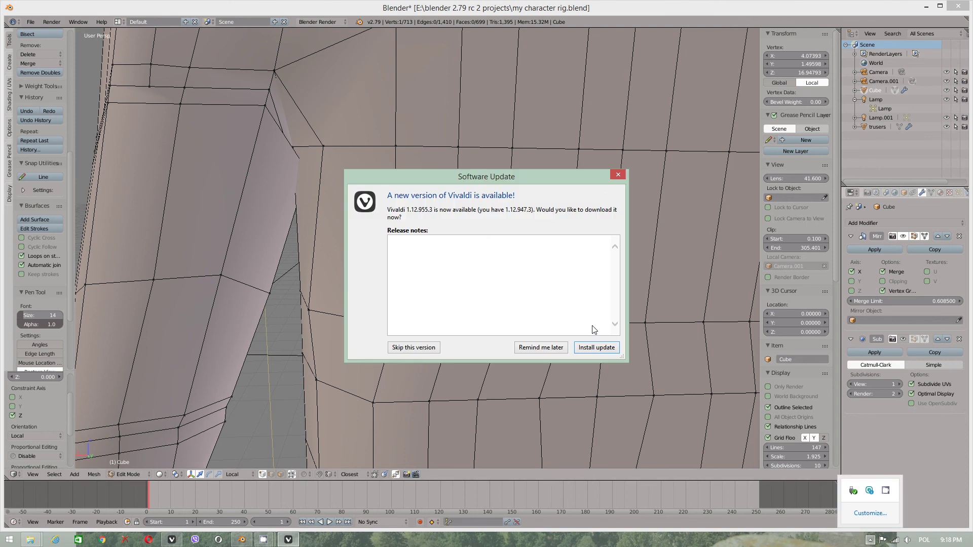
left_click(593, 349)
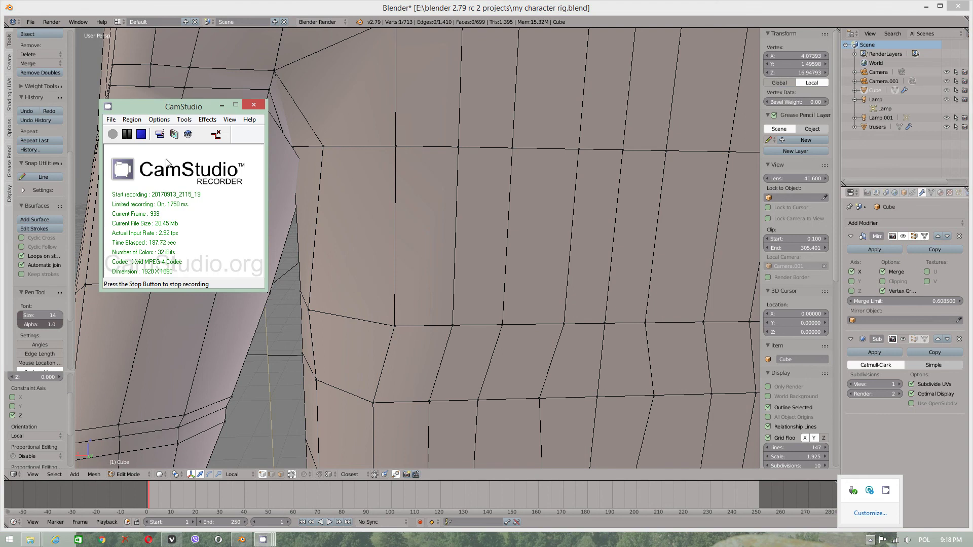
left_click(146, 141)
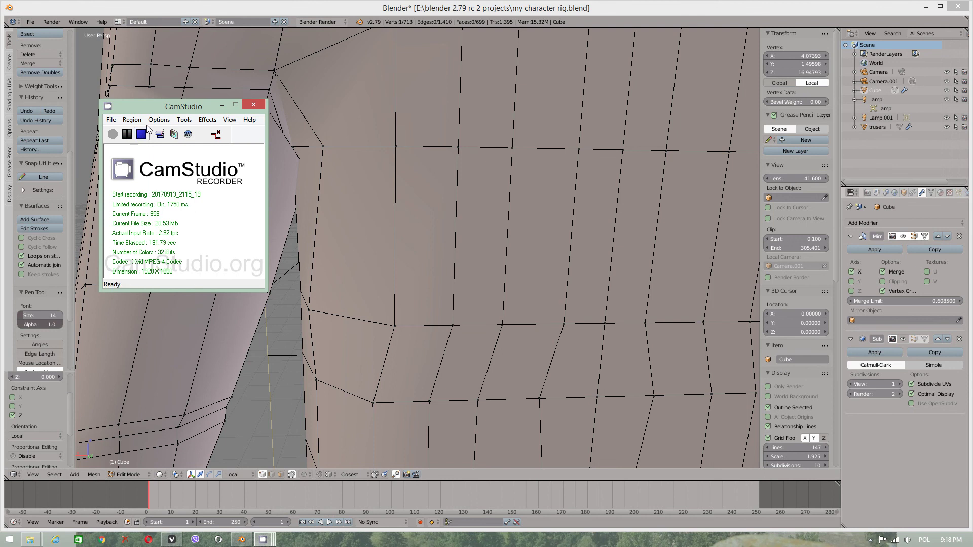